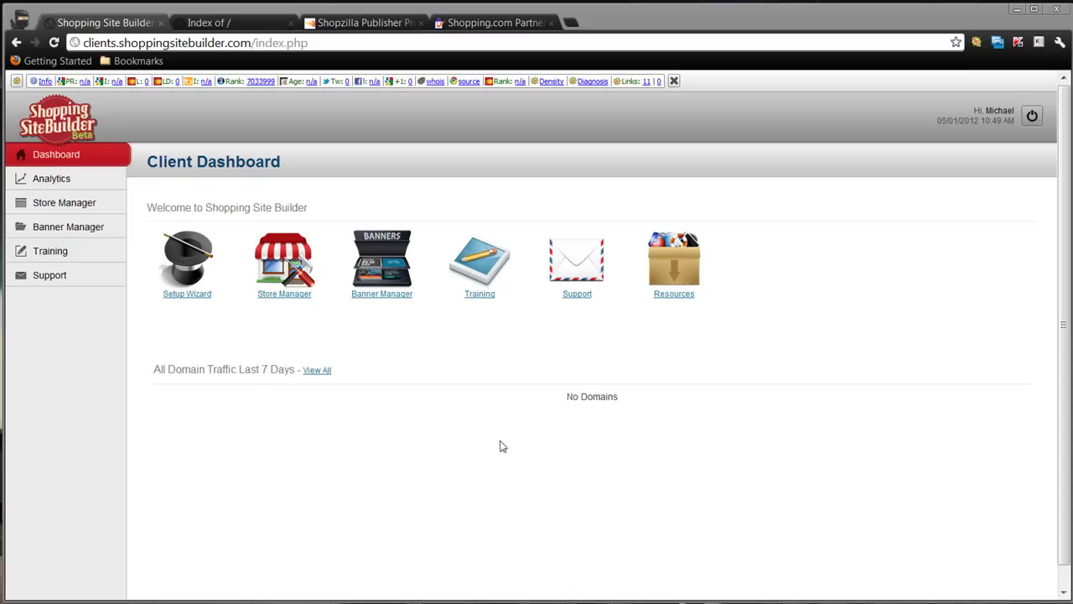
Open the Setup Wizard of Shopping Site Builder from the client dashboard.
{"action": "left_click", "coordinate": [188, 256]}
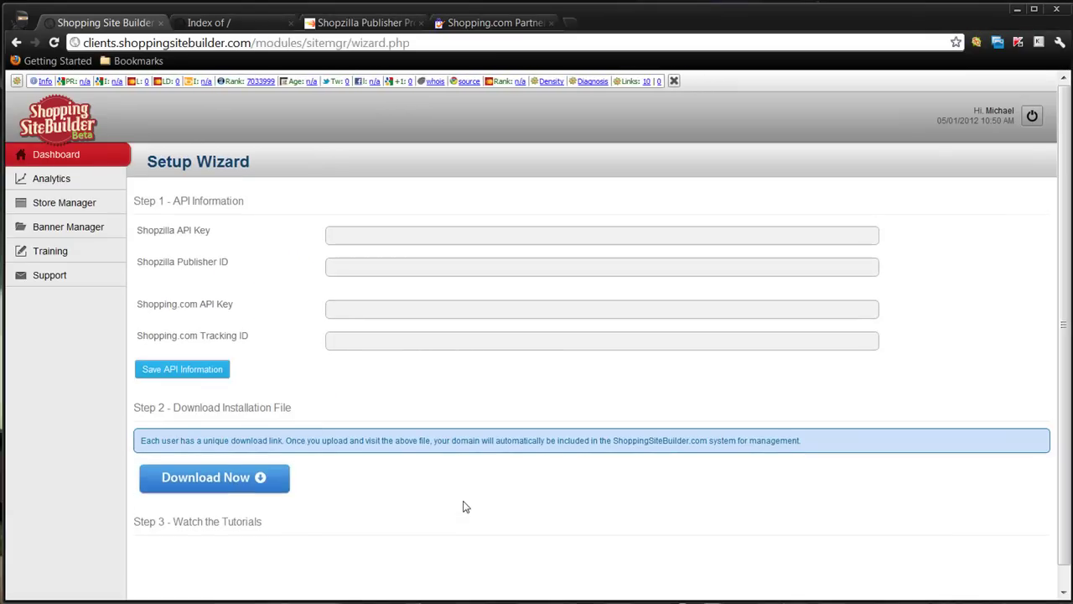
{"action": "left_click", "coordinate": [64, 159]}
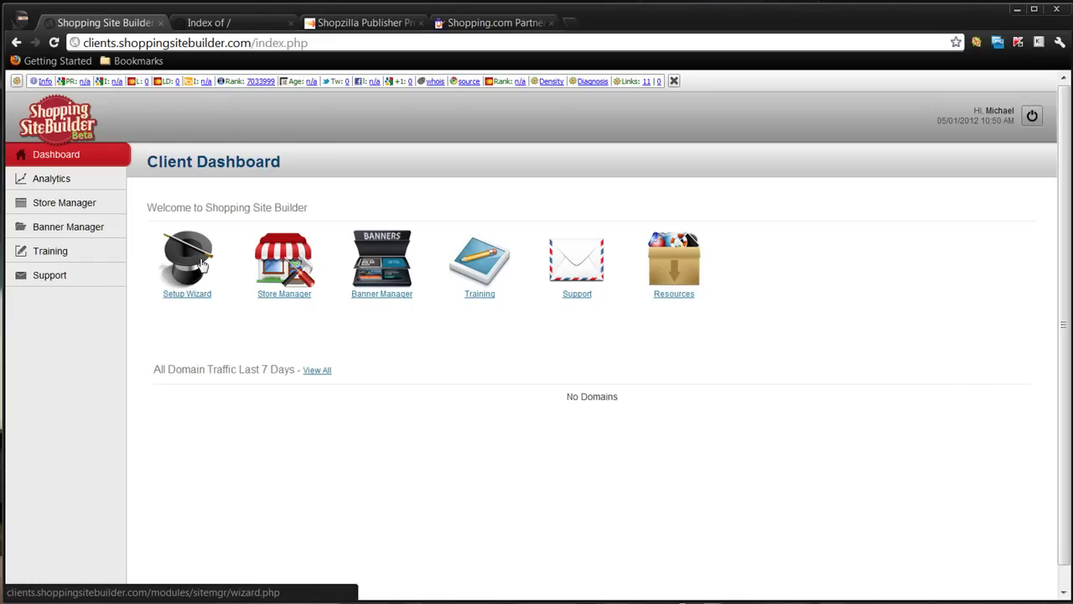
{"action": "left_click", "coordinate": [202, 265]}
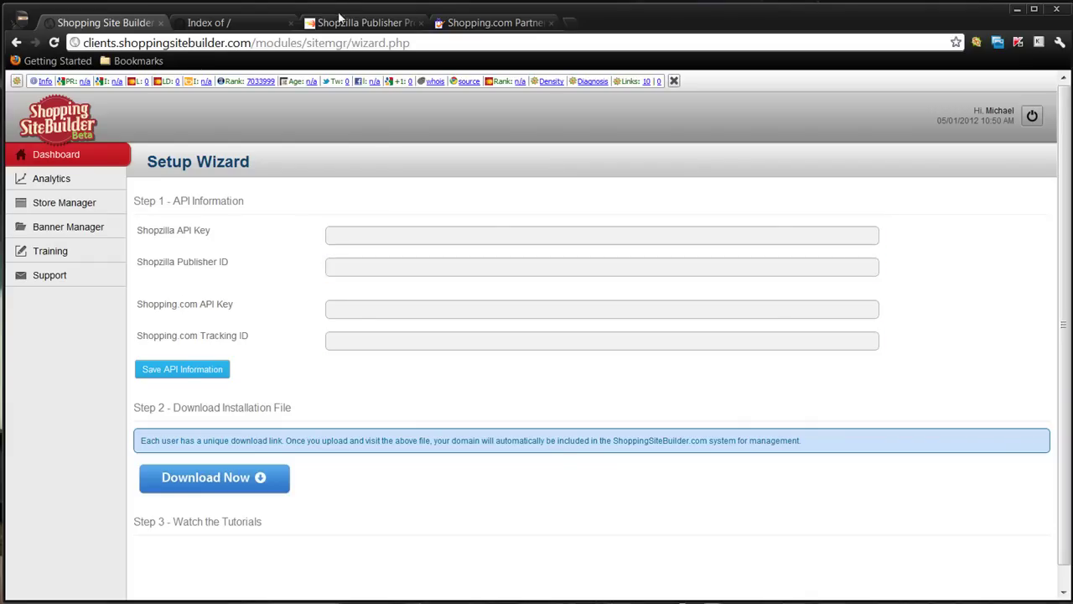
Switch to the Shopzilla Publisher Program, log in with the prefilled credentials and open the API & Data Feeds page.
{"action": "left_click", "coordinate": [357, 22]}
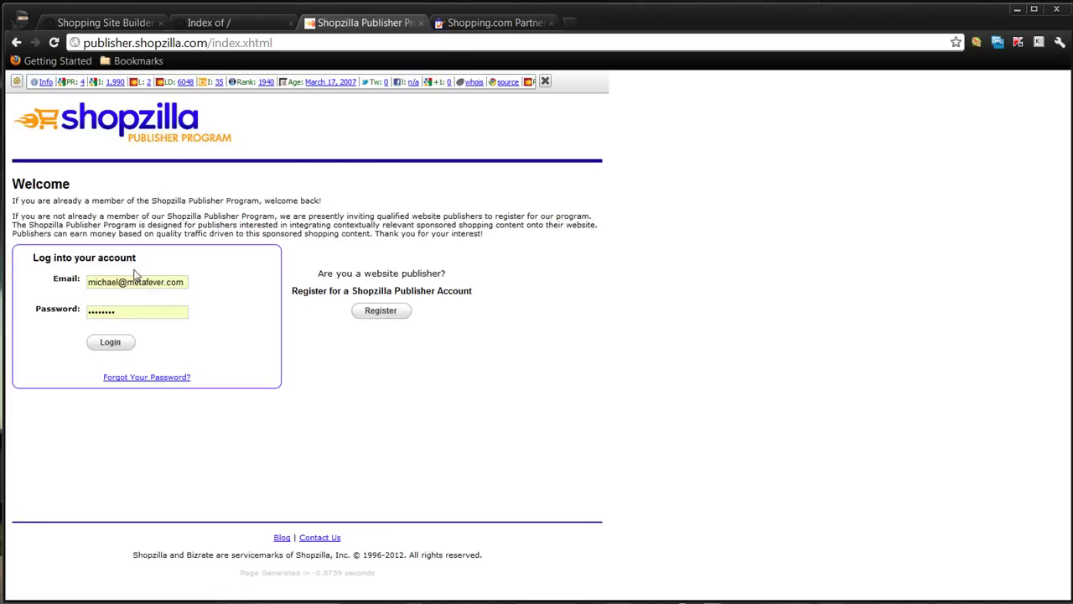
{"action": "left_click", "coordinate": [105, 344]}
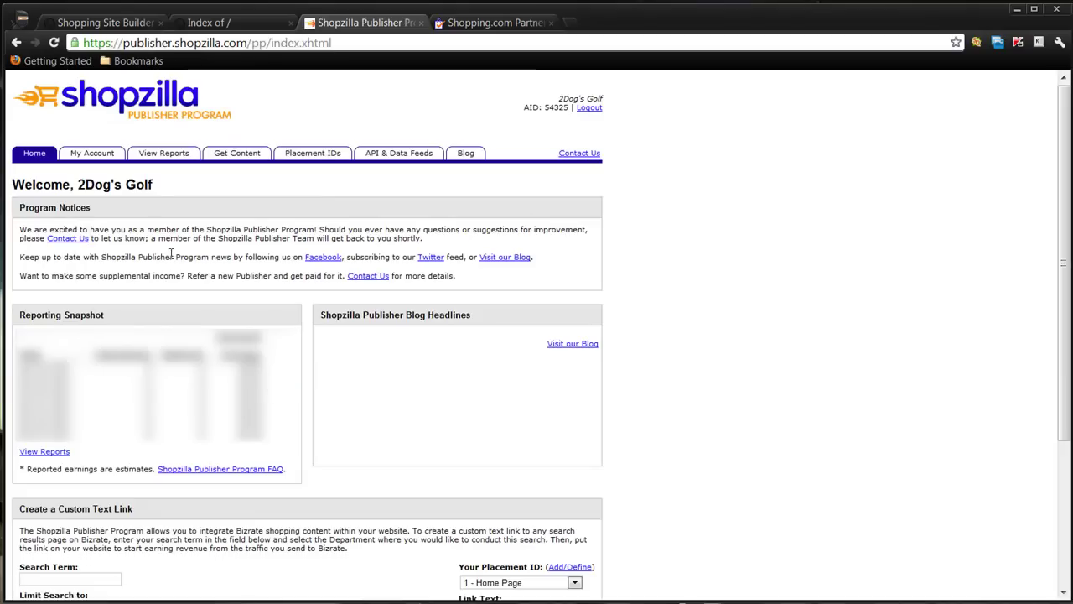
{"action": "left_click", "coordinate": [385, 155]}
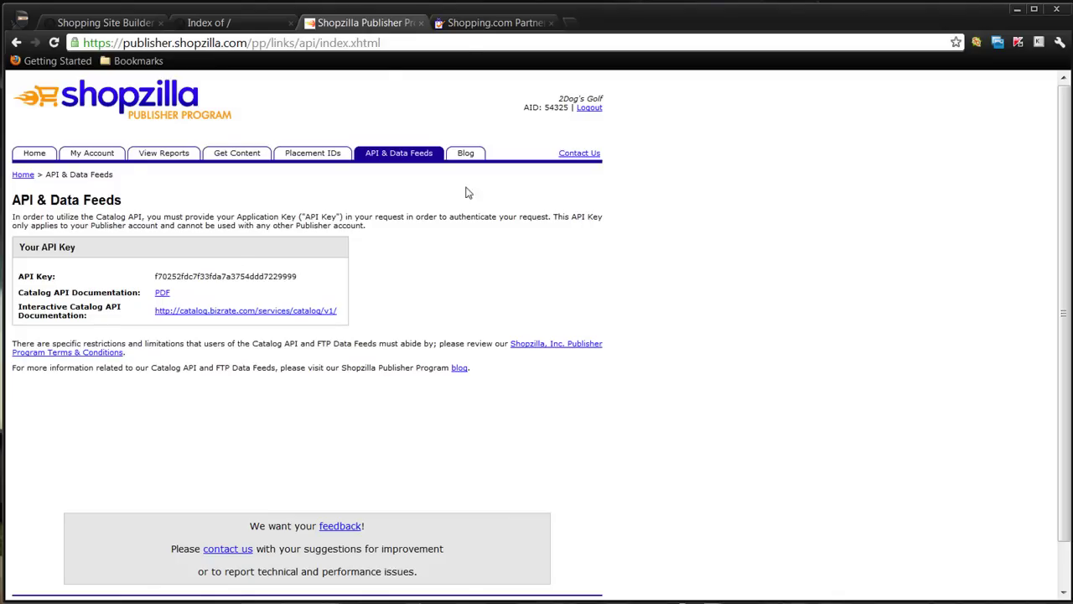
Switch to the Shopping.com Partner Program, sign in with the prefilled credentials and open the API information page.
{"action": "left_click", "coordinate": [478, 24]}
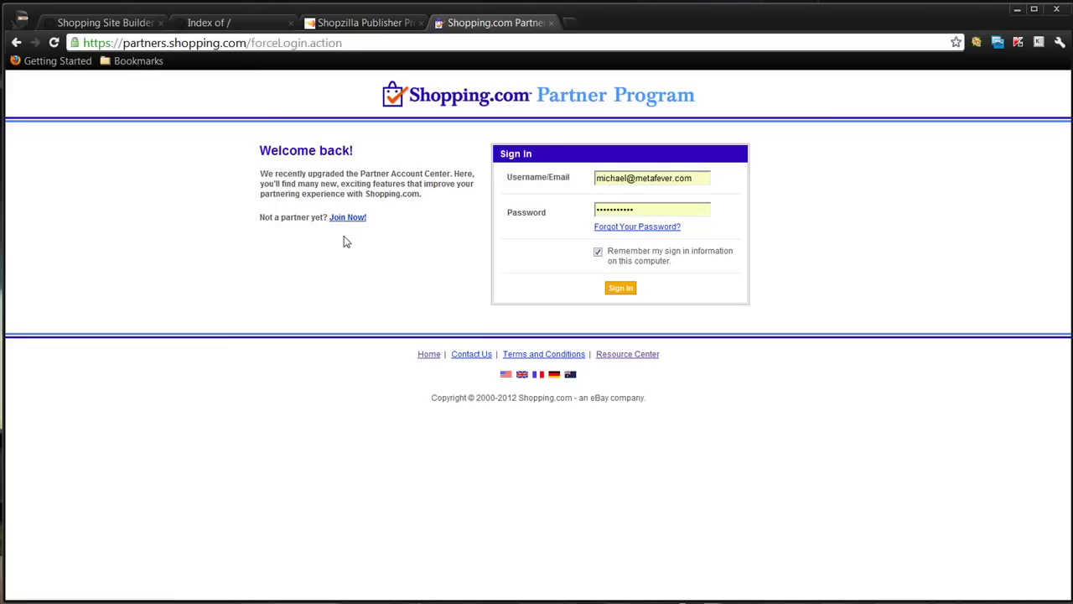
{"action": "left_click", "coordinate": [622, 293]}
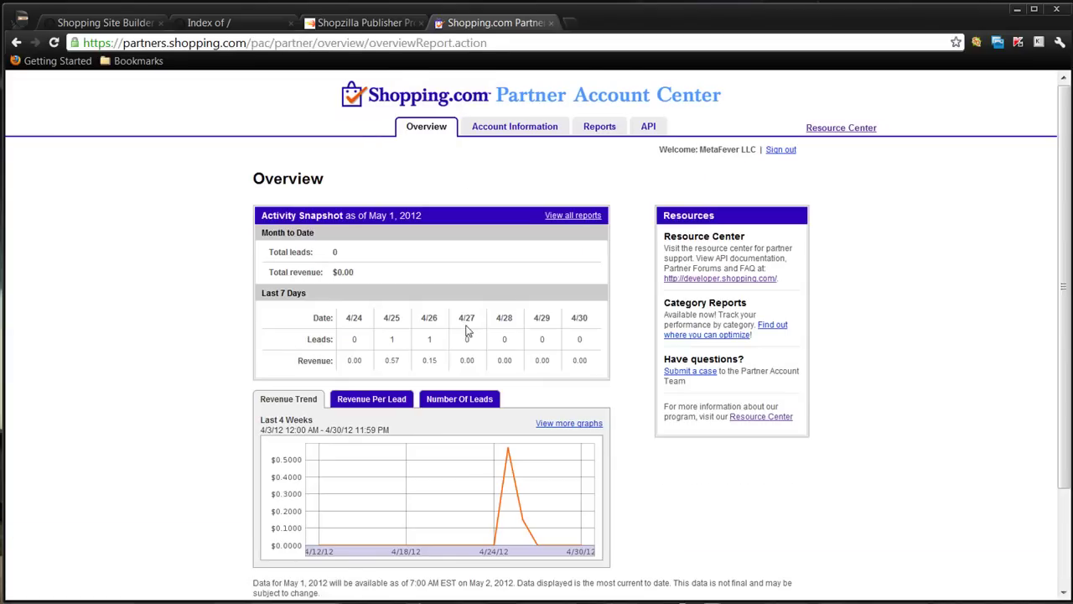
{"action": "left_click", "coordinate": [649, 129]}
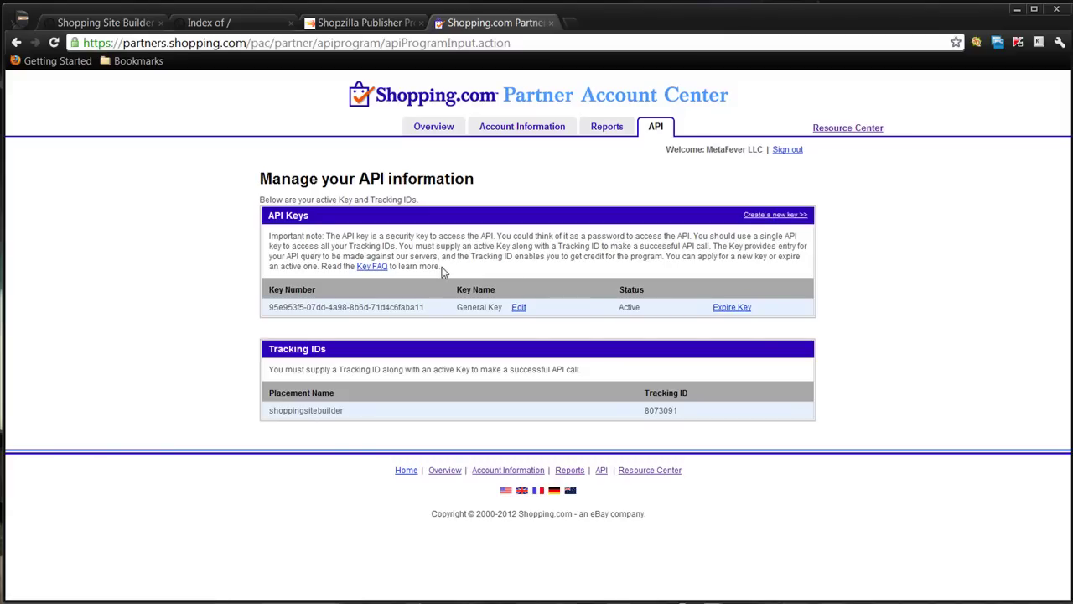
Copy the account's AID from the Shopzilla publisher page into the Setup Wizard's Shopzilla Publisher ID field.
{"action": "left_click", "coordinate": [355, 25]}
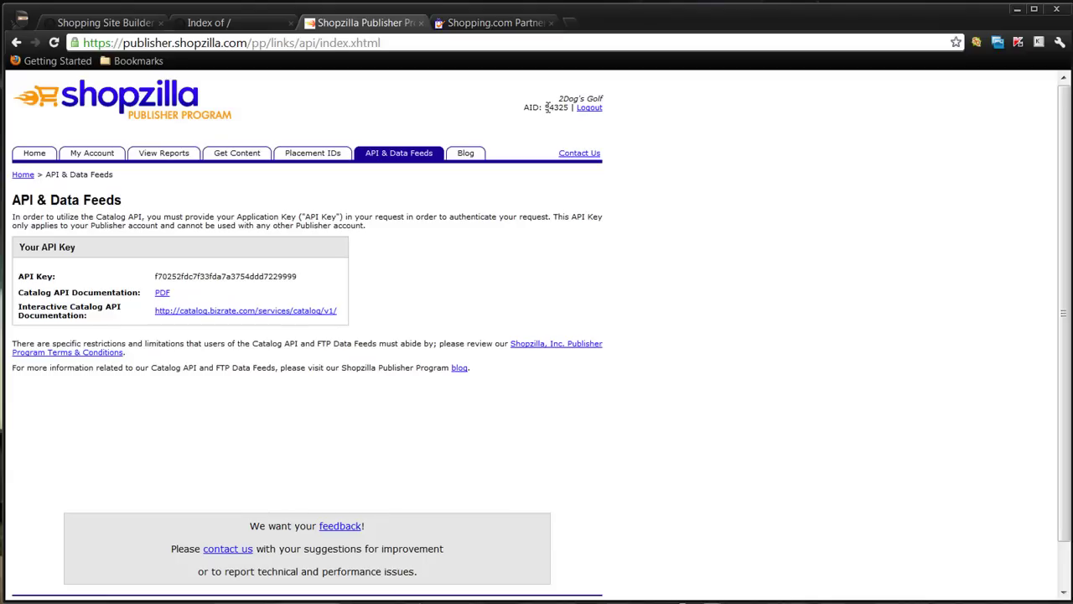
{"action": "left_click", "coordinate": [134, 28]}
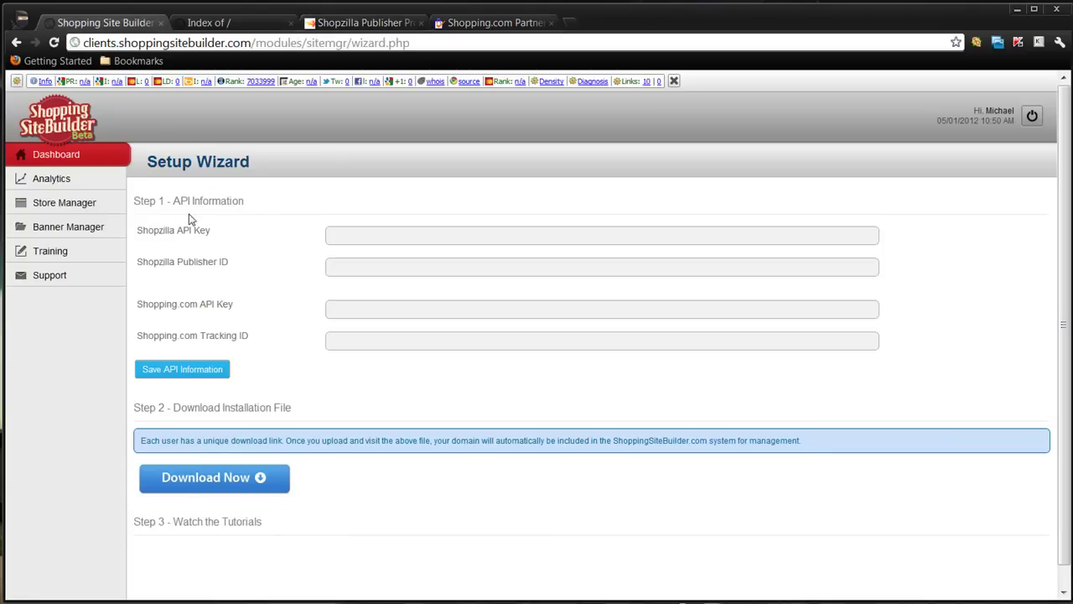
{"action": "left_click", "coordinate": [159, 239]}
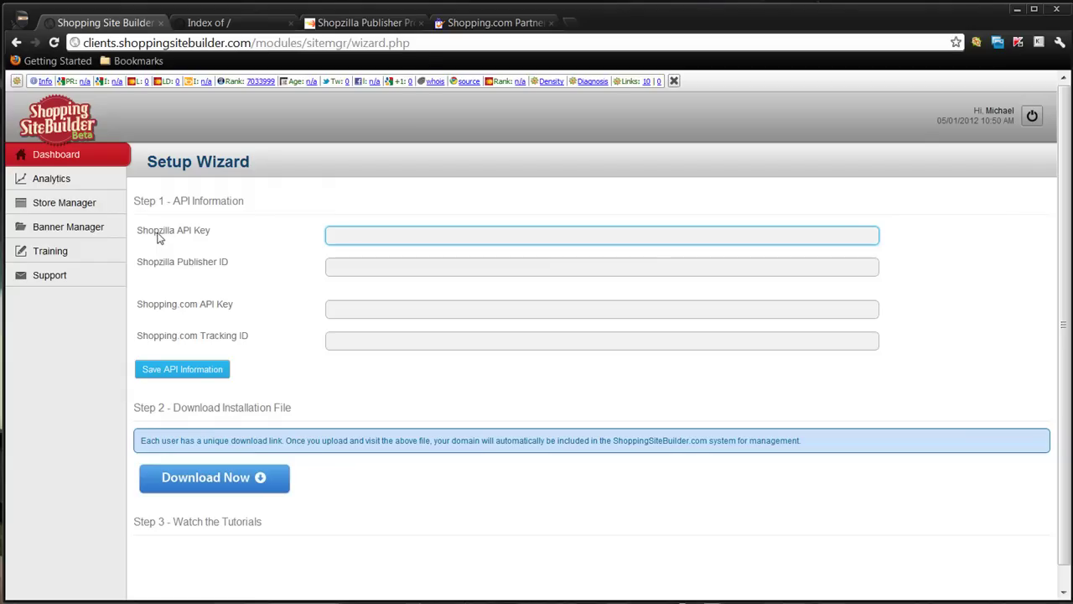
{"action": "left_click", "coordinate": [153, 270]}
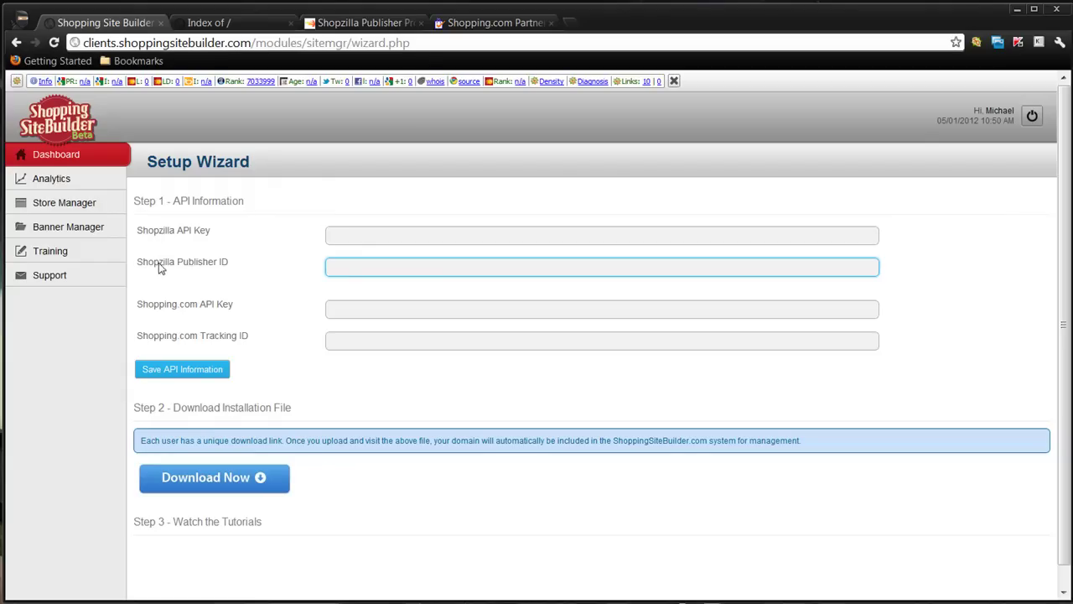
{"action": "left_click", "coordinate": [335, 25]}
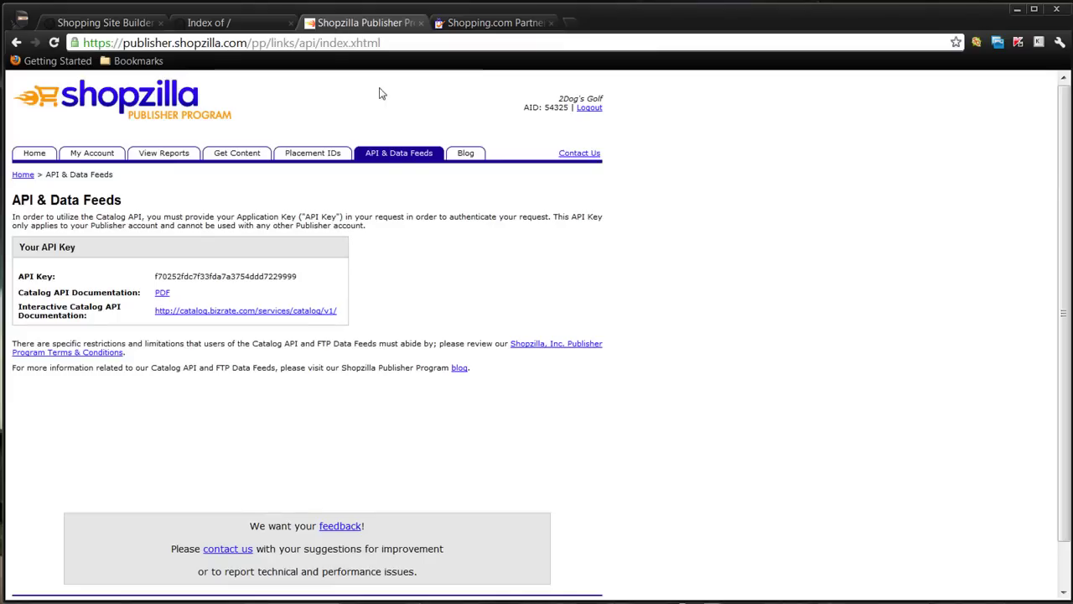
{"action": "left_click_drag", "start_coordinate": [571, 110], "coordinate": [547, 109]}
{"action": "key", "text": "ctrl+c"}
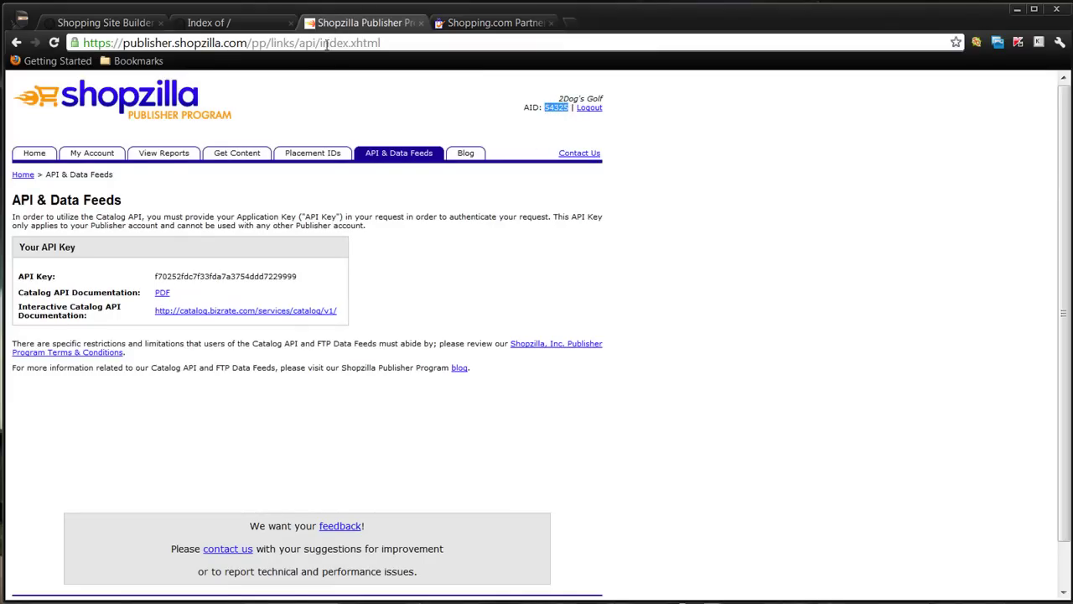
{"action": "left_click", "coordinate": [110, 22]}
{"action": "left_click", "coordinate": [393, 265]}
{"action": "key", "text": "ctrl+v"}
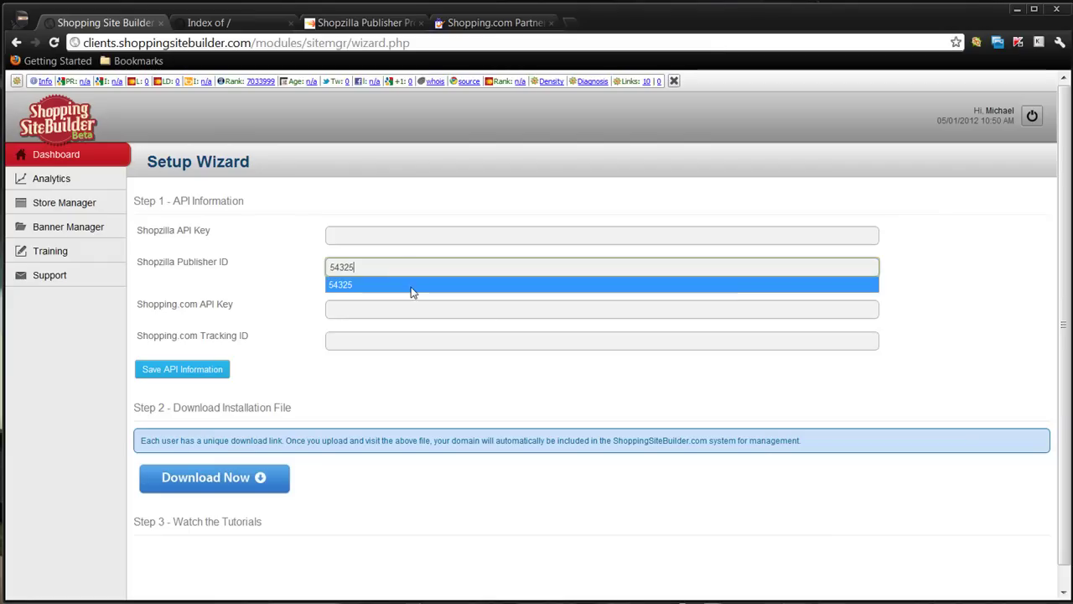
Copy the API key from the Shopzilla API & Data Feeds page into the Setup Wizard's Shopzilla API Key field.
{"action": "left_click", "coordinate": [344, 20]}
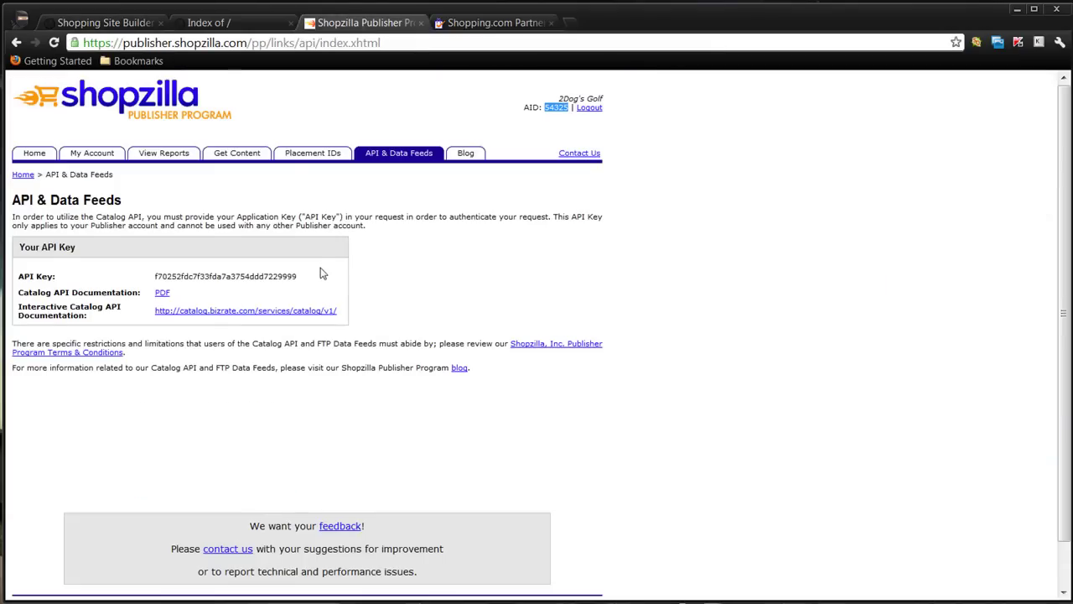
{"action": "left_click_drag", "start_coordinate": [299, 278], "coordinate": [159, 280]}
{"action": "key", "text": "ctrl+c"}
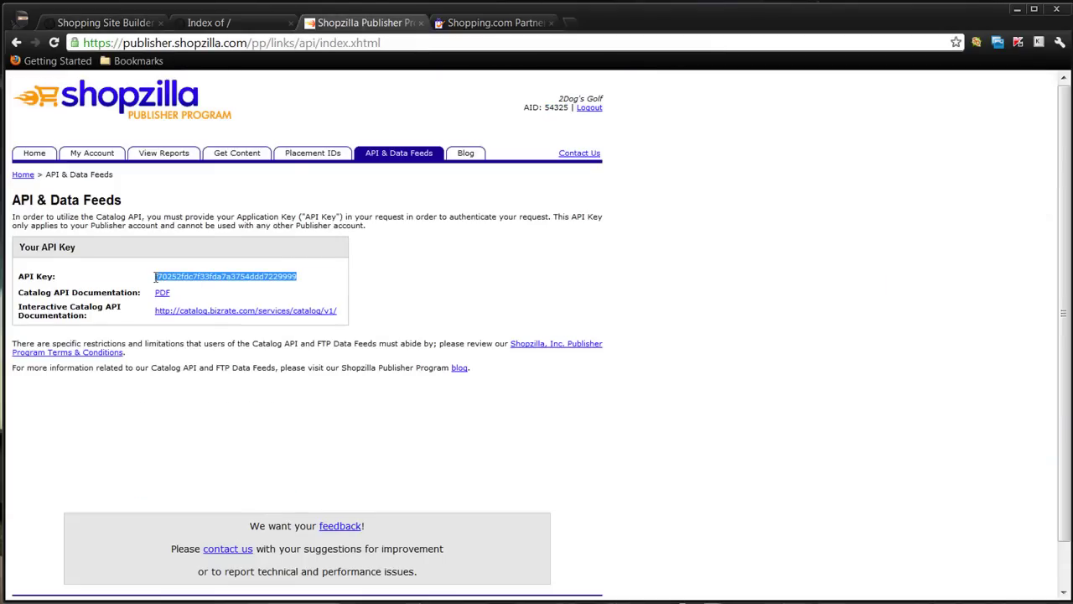
{"action": "left_click", "coordinate": [117, 22]}
{"action": "left_click", "coordinate": [355, 235]}
{"action": "key", "text": "ctrl+v"}
{"action": "left_click", "coordinate": [259, 351]}
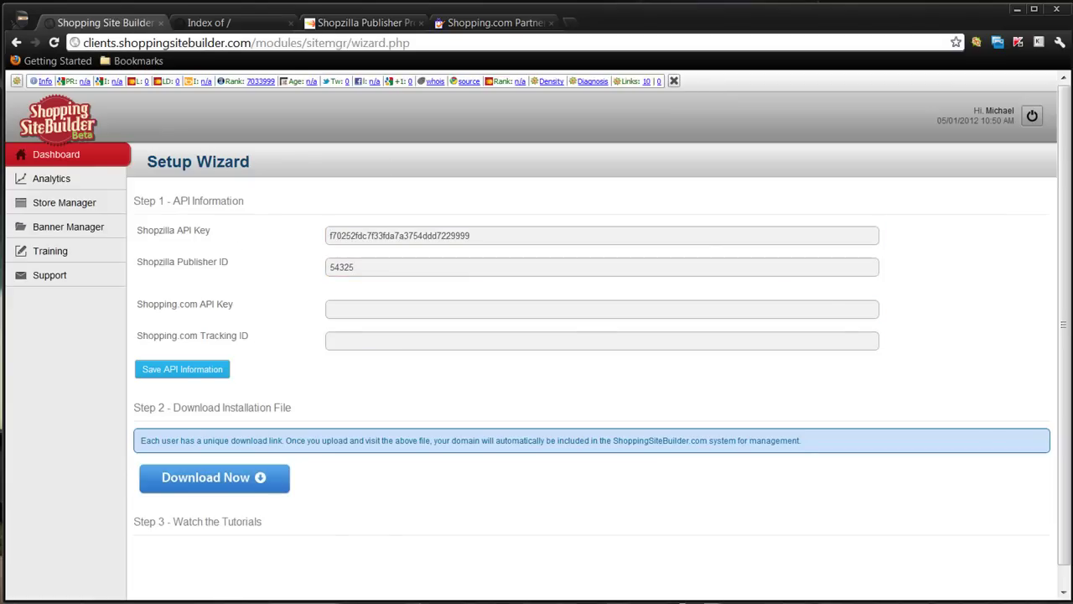
Copy the shoppingsitebuilder placement's tracking ID from Shopping.com into the Setup Wizard's Shopping.com Tracking ID field.
{"action": "left_click", "coordinate": [457, 24]}
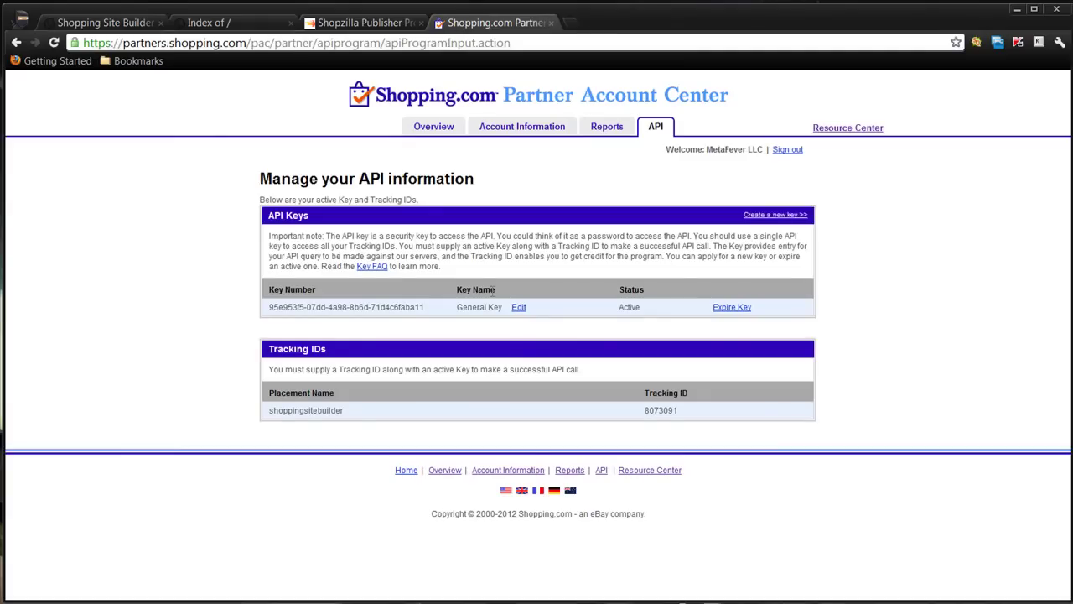
{"action": "left_click_drag", "start_coordinate": [688, 415], "coordinate": [643, 412]}
{"action": "key", "text": "ctrl+c"}
{"action": "left_click", "coordinate": [126, 24]}
{"action": "left_click", "coordinate": [364, 343]}
{"action": "key", "text": "ctrl+v"}
{"action": "left_click", "coordinate": [424, 376]}
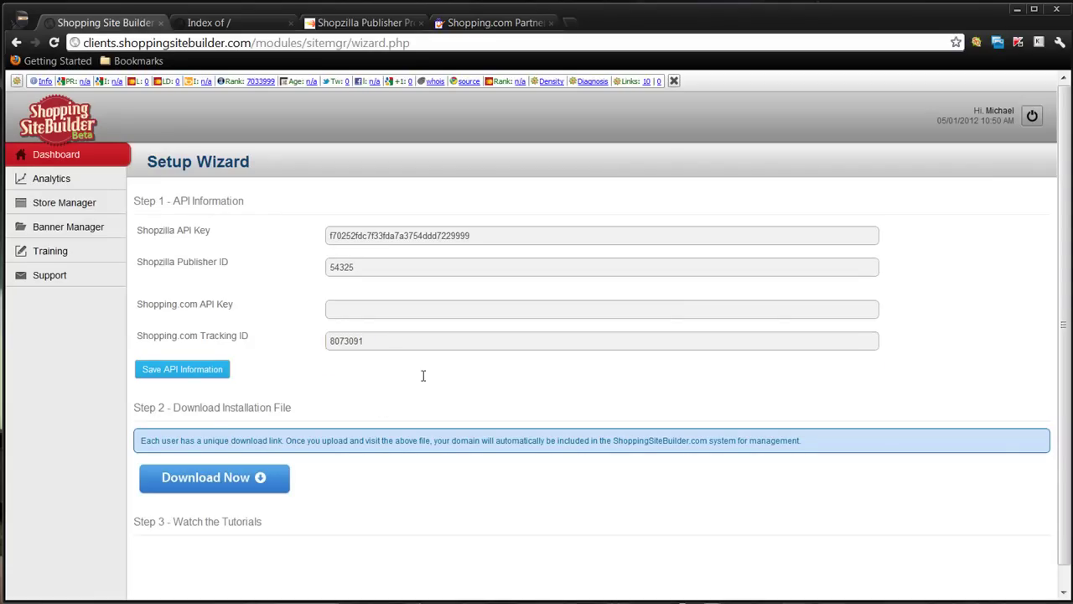
Copy the General Key's key number from Shopping.com into the Setup Wizard's Shopping.com API Key field and save the API information.
{"action": "left_click", "coordinate": [503, 23]}
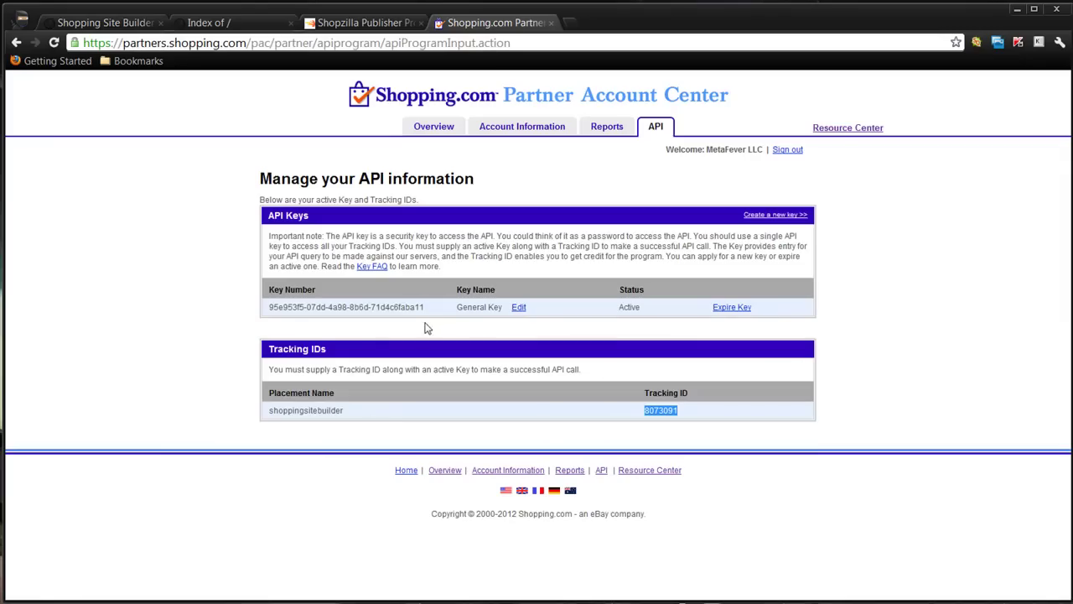
{"action": "left_click_drag", "start_coordinate": [428, 307], "coordinate": [269, 307]}
{"action": "key", "text": "ctrl+c"}
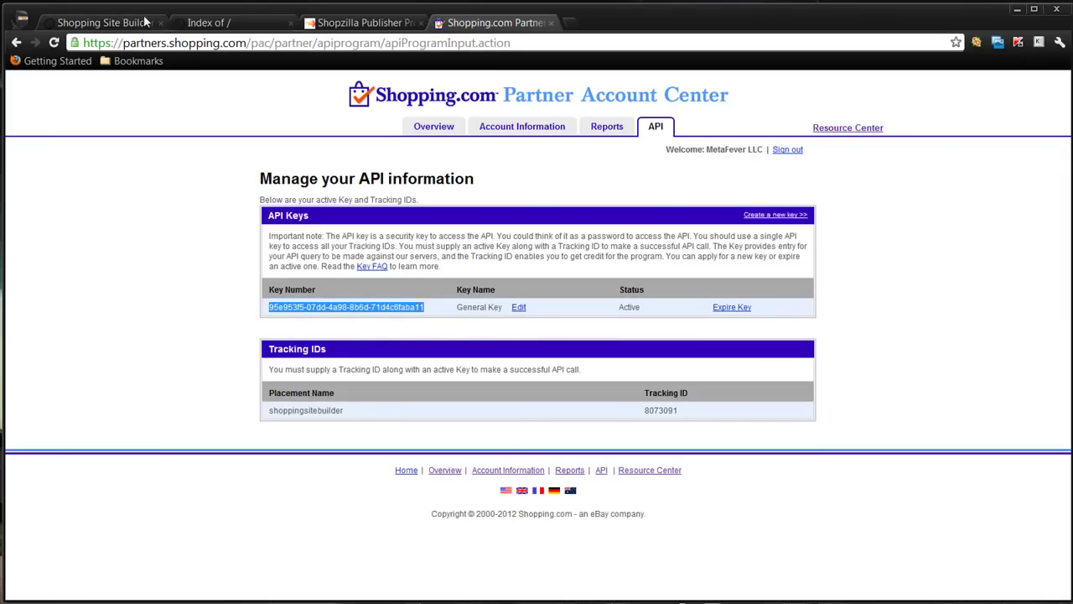
{"action": "left_click", "coordinate": [113, 24]}
{"action": "left_click", "coordinate": [366, 308]}
{"action": "key", "text": "ctrl+v"}
{"action": "left_click", "coordinate": [386, 270]}
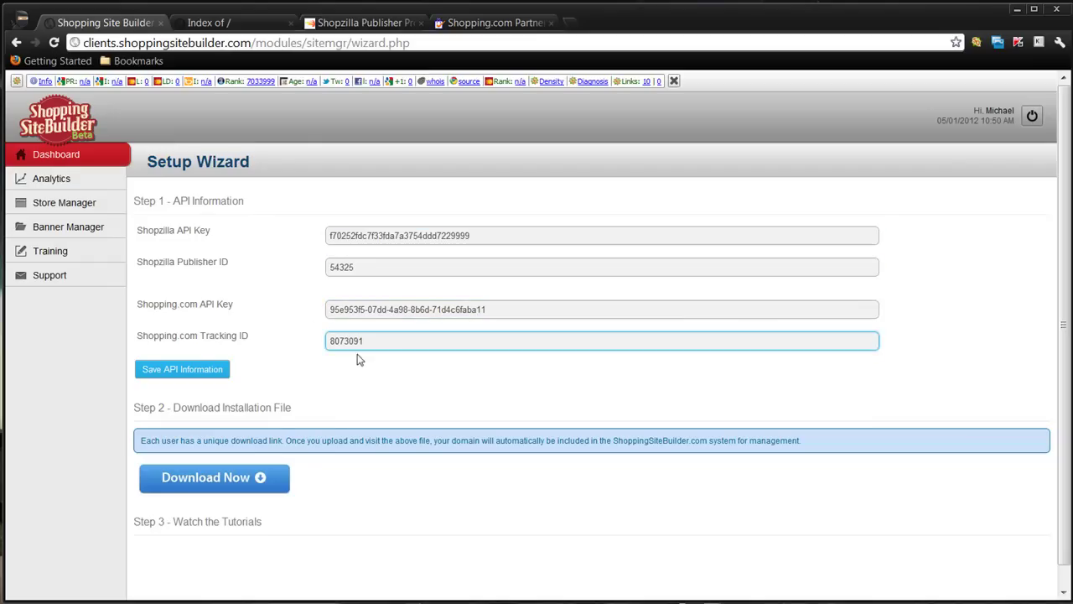
{"action": "left_click", "coordinate": [171, 373]}
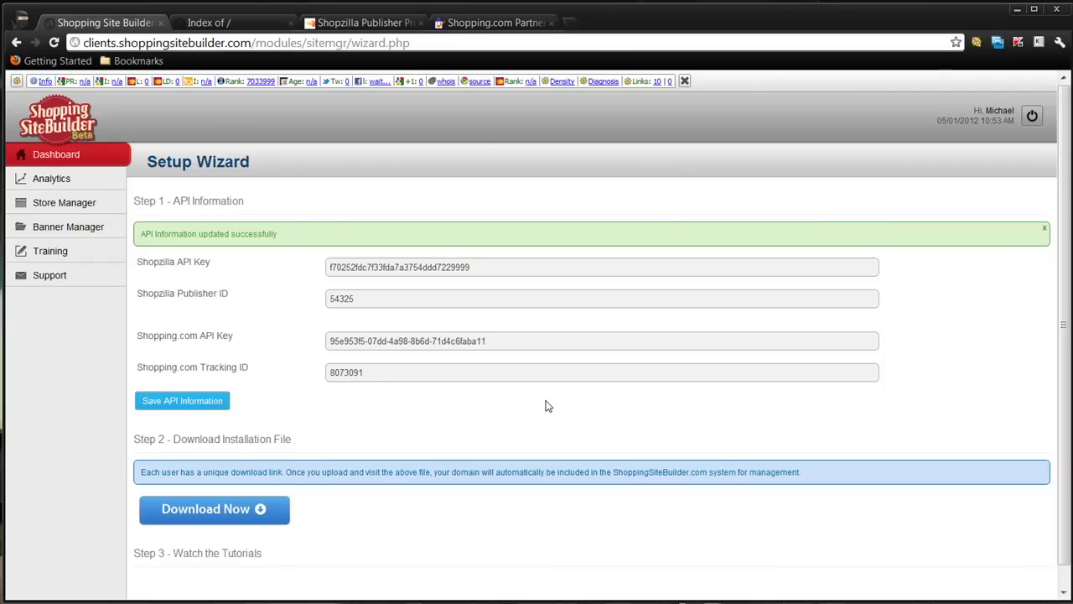